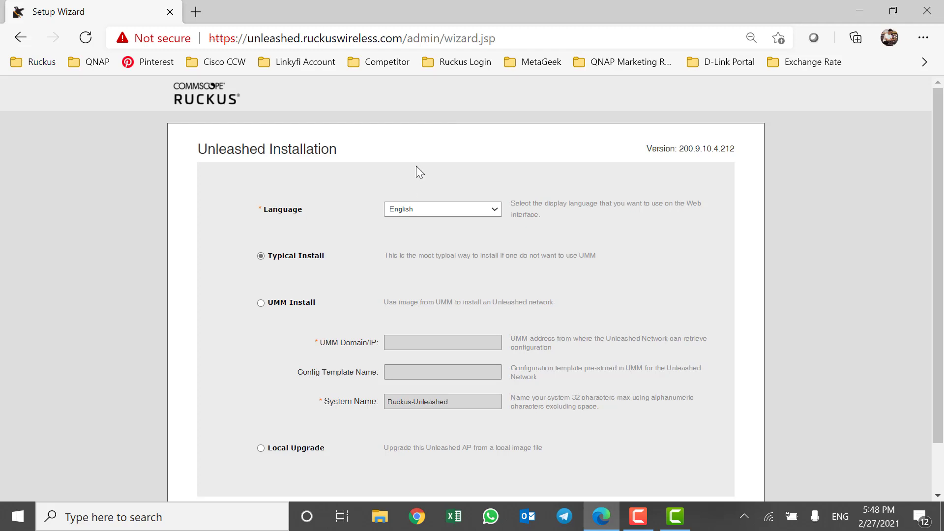
# Keep English as the display language with Typical Install and advance to the System step.
pyautogui.scroll(-2, 416, 166)
pyautogui.scroll(2, 650, 178)
pyautogui.moveTo(639, 152); pyautogui.dragTo(742, 152)
pyautogui.click(690, 187)
pyautogui.click(494, 208)
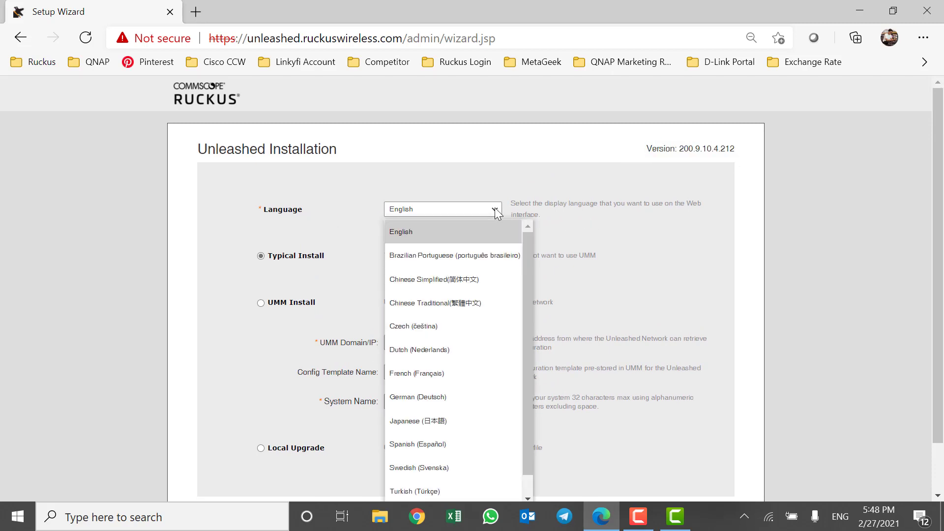
pyautogui.click(475, 182)
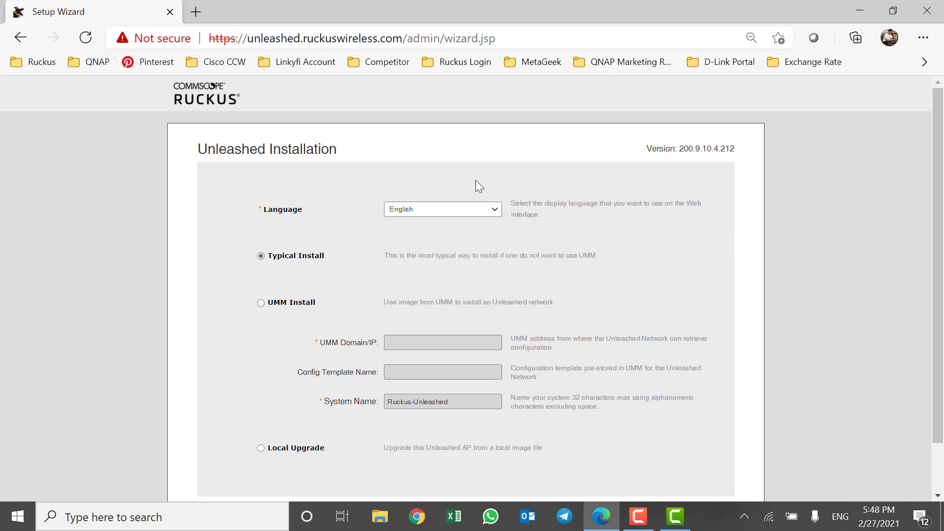
pyautogui.scroll(-1, 465, 176)
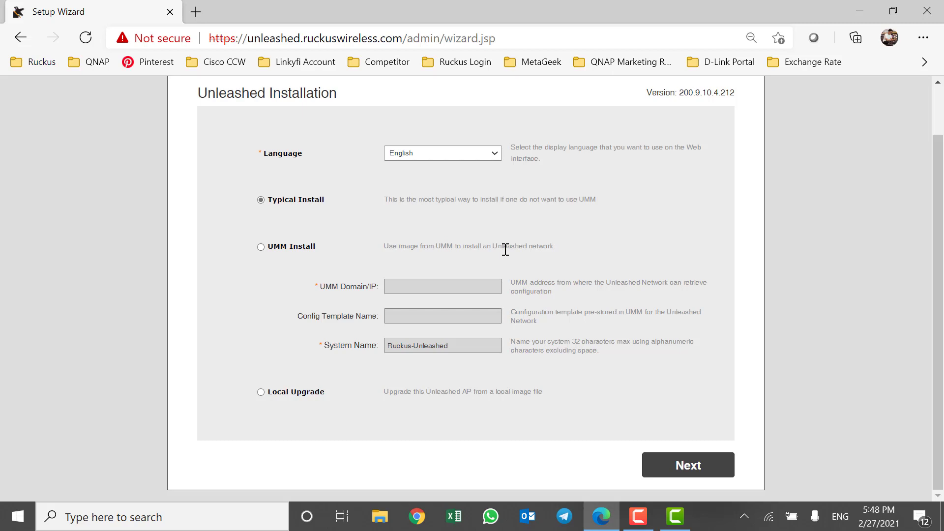
pyautogui.click(684, 474)
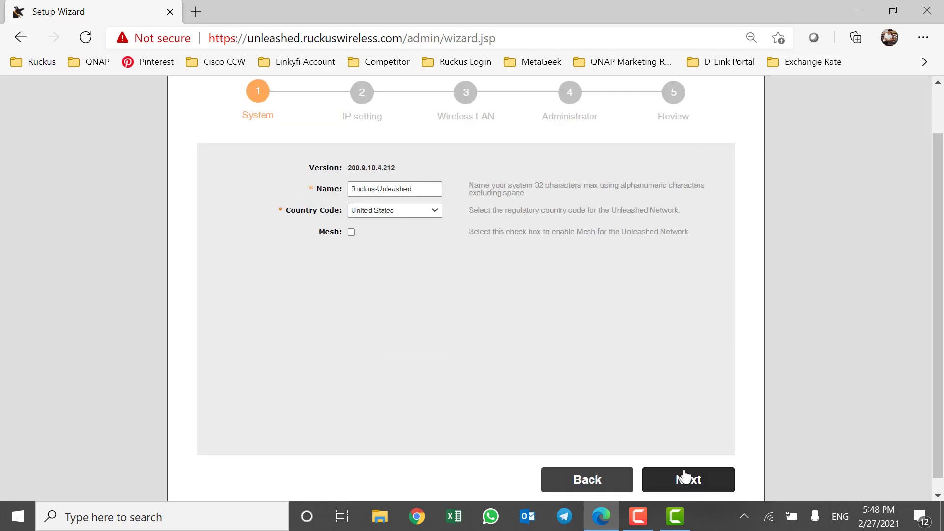
# Replace the system name Ruckus-Unleashed with R610-Unleashed.
pyautogui.scroll(2, 486, 296)
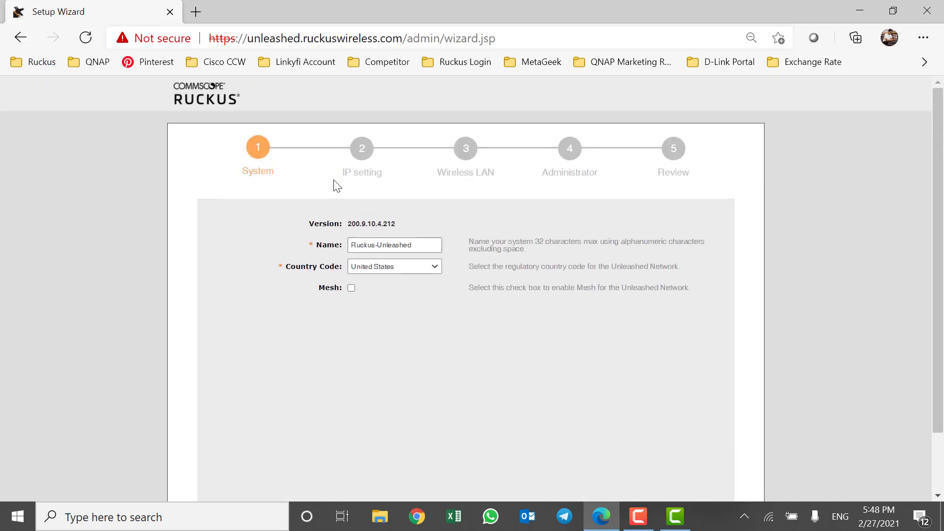
pyautogui.moveTo(316, 244); pyautogui.dragTo(332, 243)
pyautogui.click(422, 244)
pyautogui.tripleClick(422, 244)
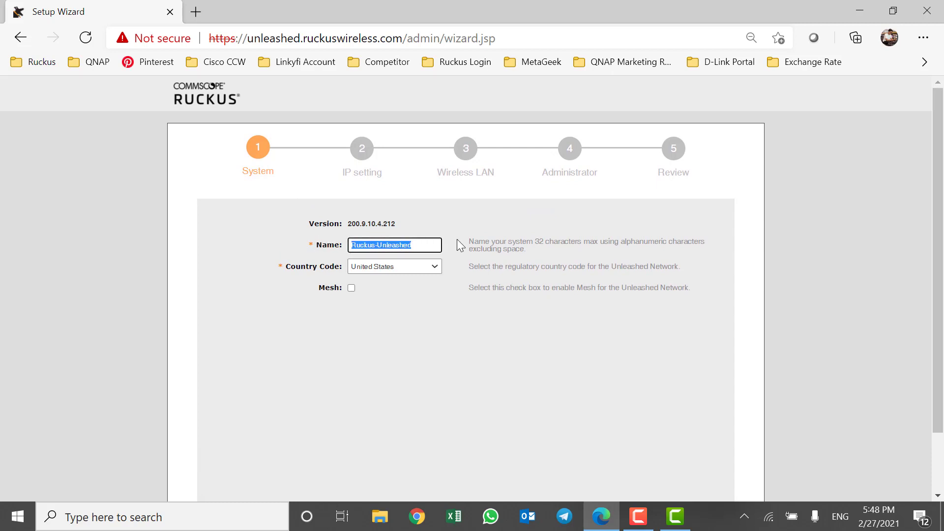
pyautogui.write('R')
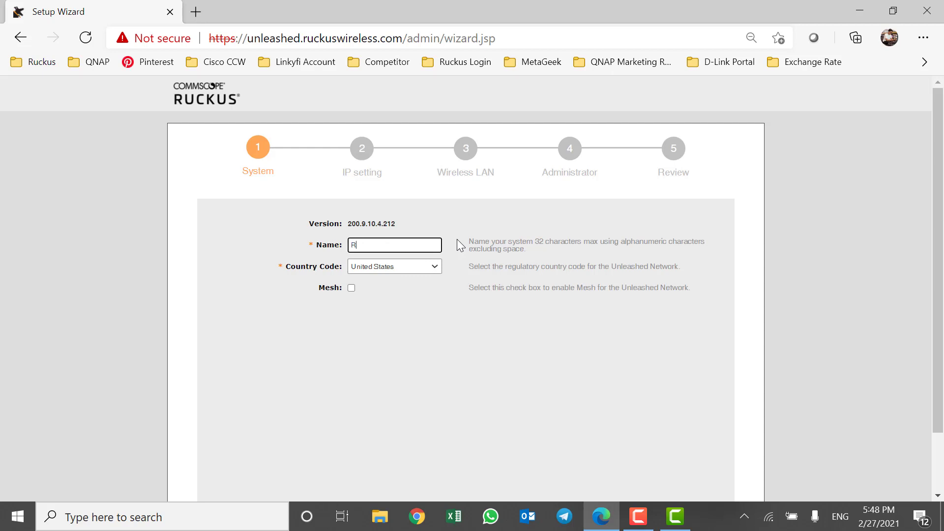
pyautogui.write('uckus')
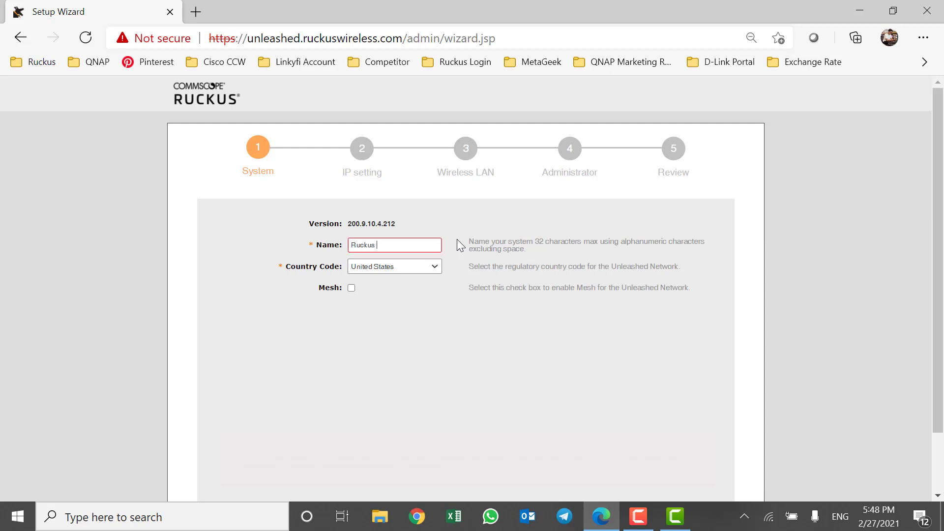
pyautogui.press('BackSpace')
pyautogui.press('BackSpace')
pyautogui.press('BackSpace')
pyautogui.press('BackSpace')
pyautogui.press('BackSpace')
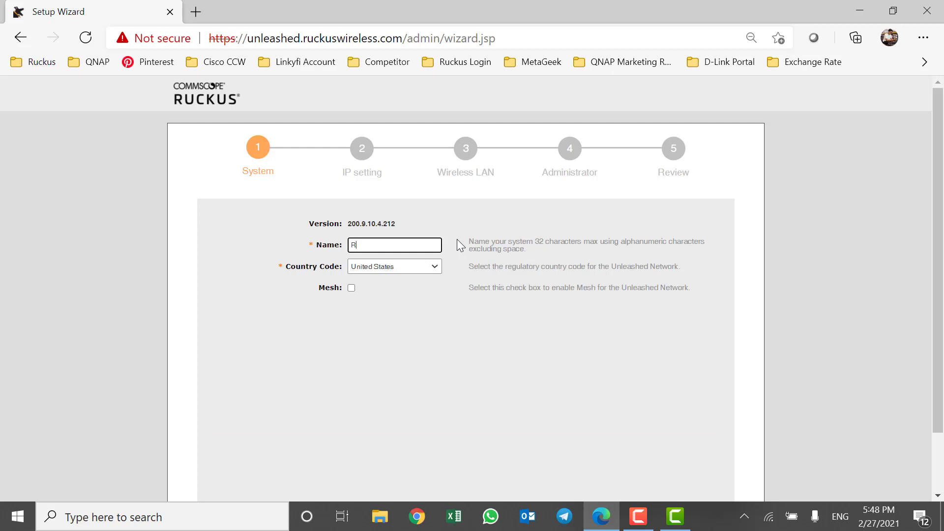
pyautogui.write('610-Unleashed')
pyautogui.click(500, 299)
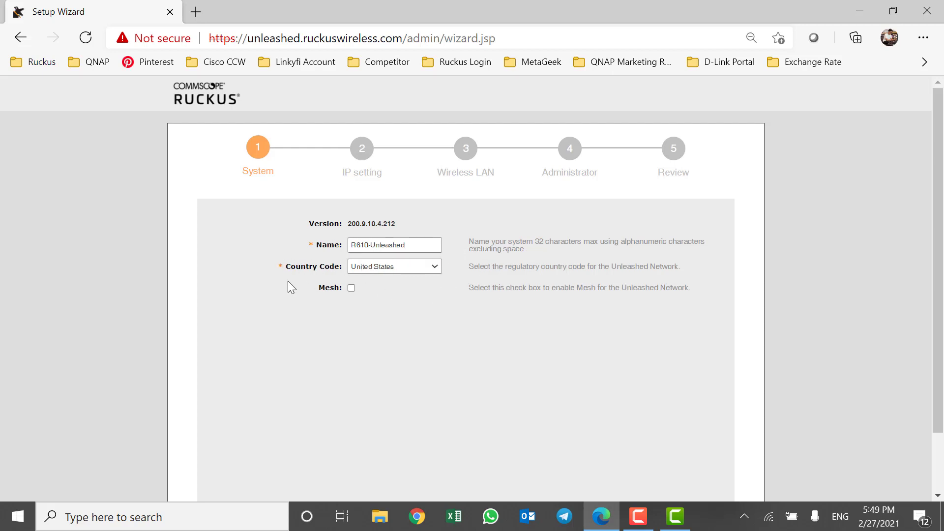
# Leave Mesh unchecked and continue to the IP setting step.
pyautogui.click(352, 288)
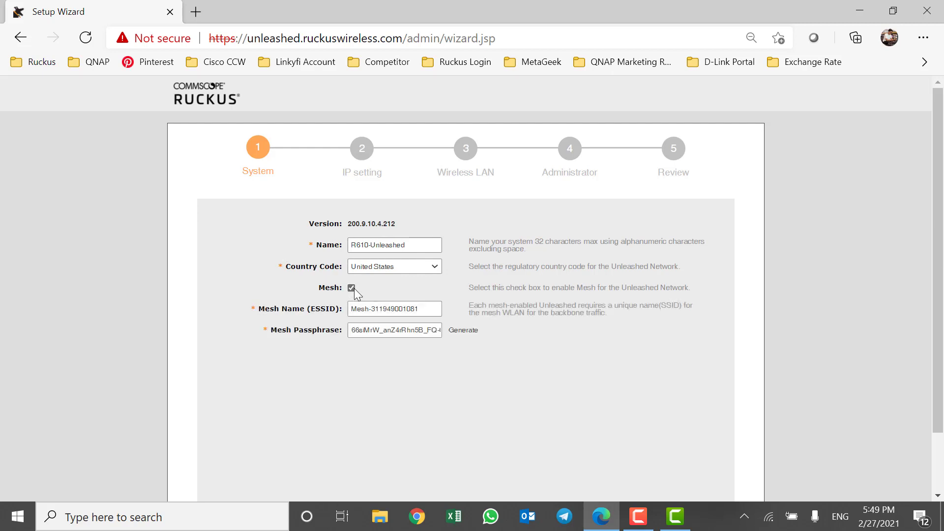
pyautogui.click(352, 289)
pyautogui.scroll(-2, 561, 308)
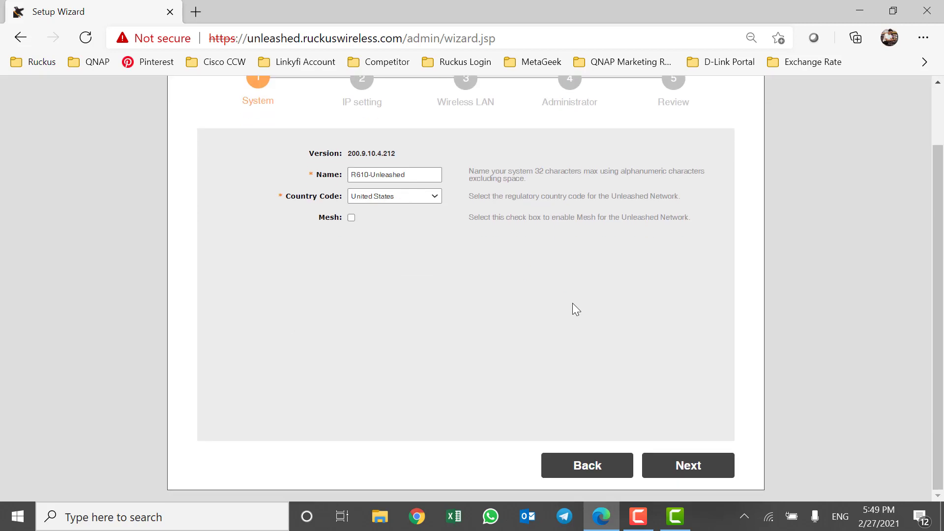
pyautogui.click(700, 467)
# Preview the Manual WAN fields, return to DHCP, and proceed to the Wireless LAN step.
pyautogui.scroll(2, 613, 271)
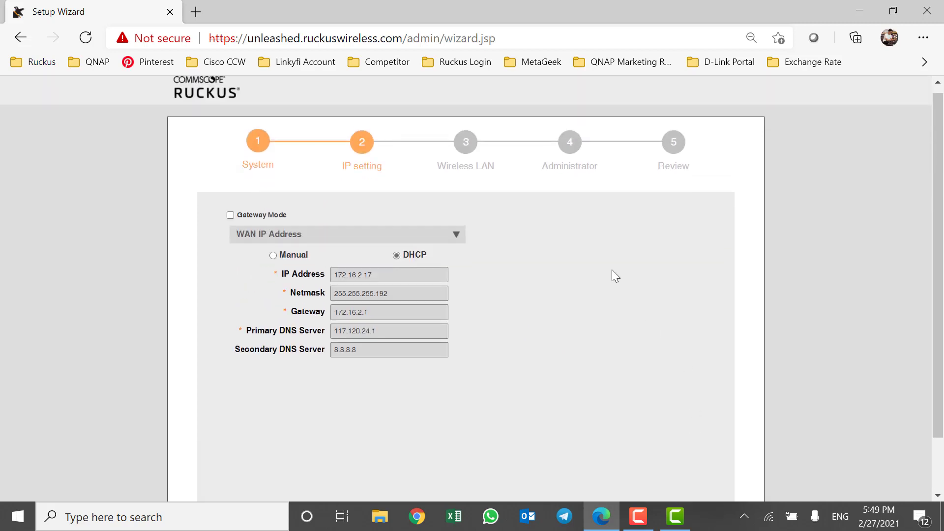
pyautogui.click(273, 256)
pyautogui.moveTo(381, 274); pyautogui.dragTo(320, 274)
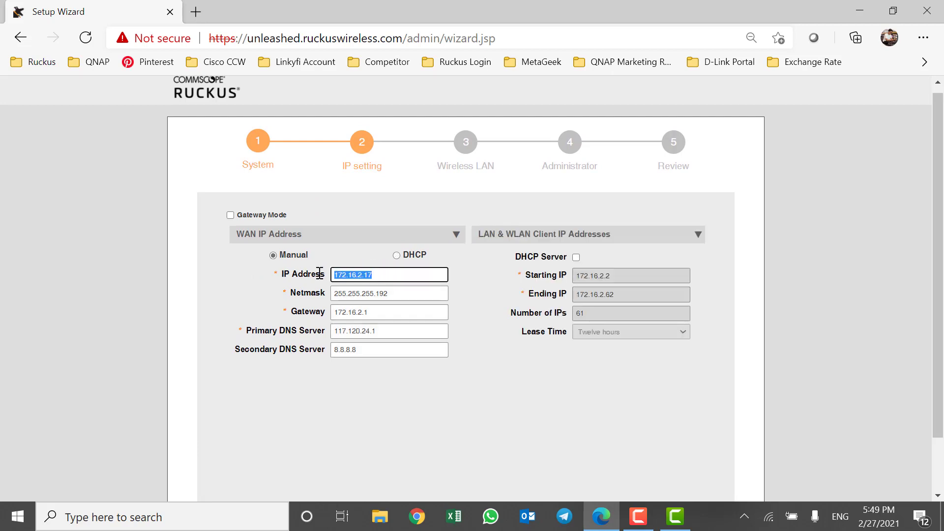
pyautogui.click(396, 255)
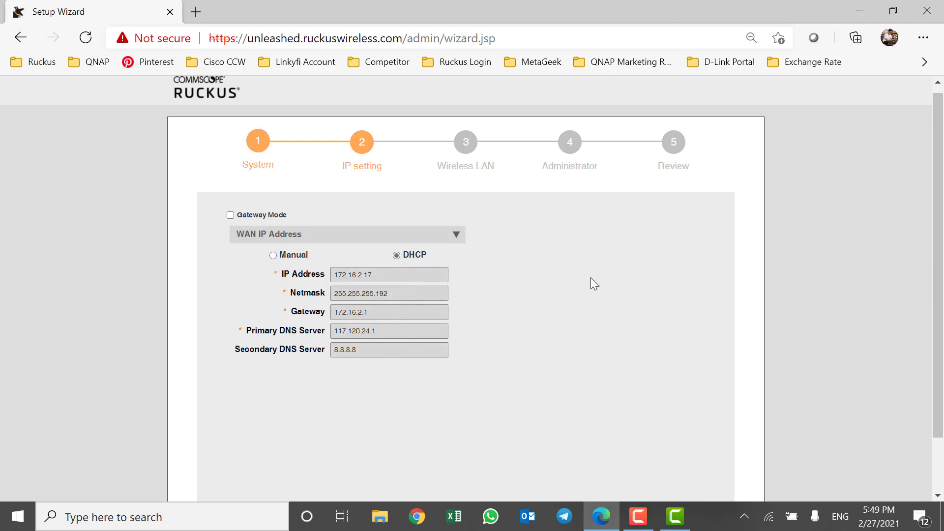
pyautogui.scroll(-2, 591, 277)
pyautogui.click(695, 467)
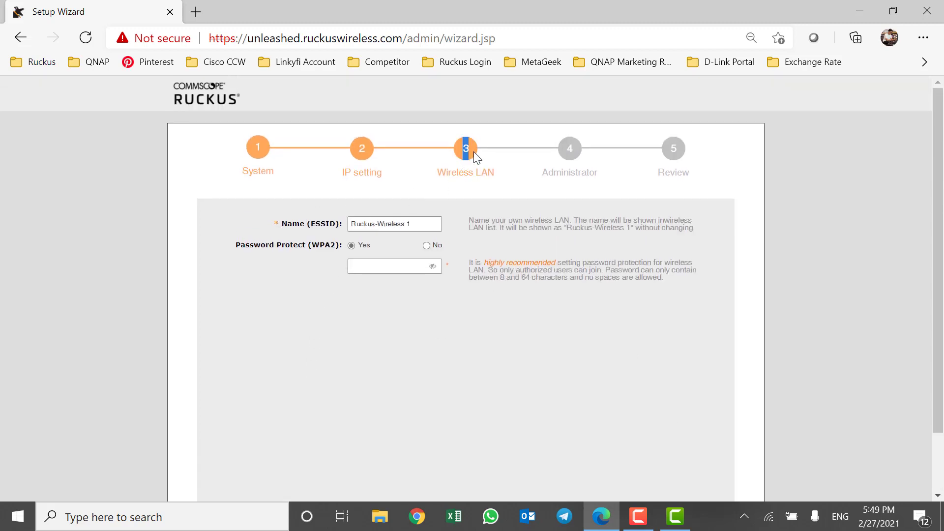
# Change the wireless network ESSID from Ruckus-Wireless 1 to R610-WiFi.
pyautogui.moveTo(423, 225); pyautogui.dragTo(330, 224)
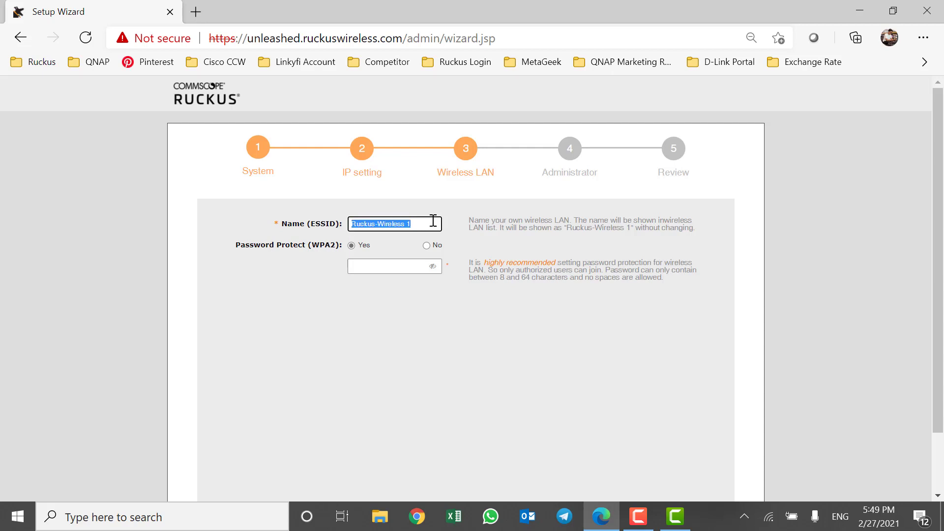
pyautogui.write('R')
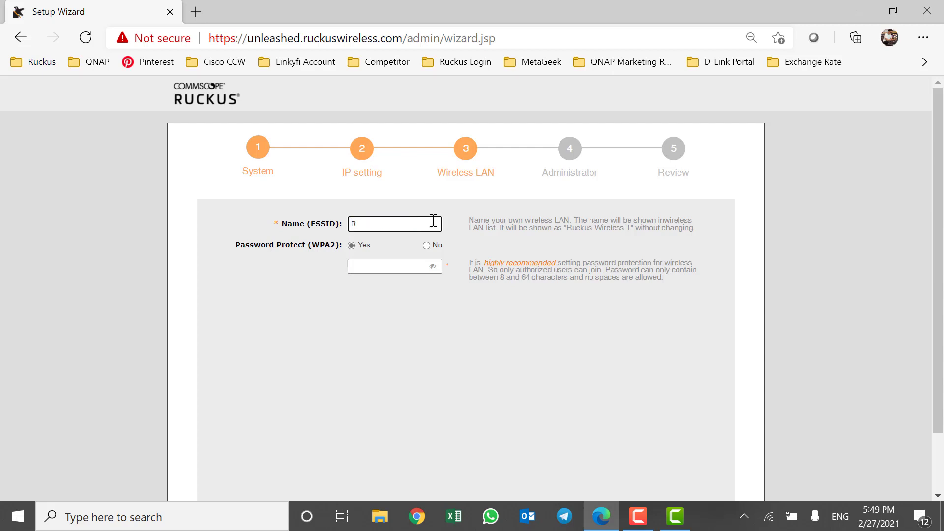
pyautogui.write('1')
pyautogui.press('BackSpace')
pyautogui.write('610-WiFi')
# Enter the WPA2 wireless passphrase and continue to the Administrator step.
pyautogui.click(392, 270)
pyautogui.write('••••••')
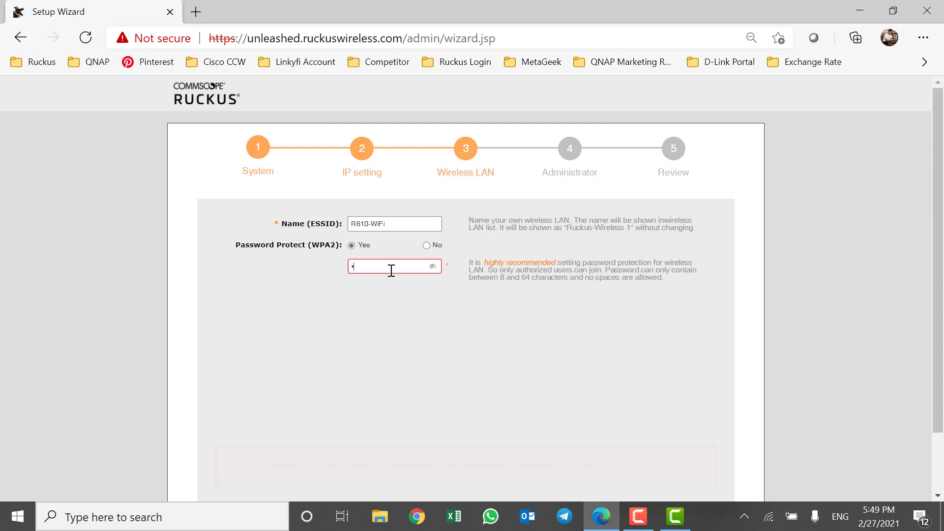
pyautogui.write('•••')
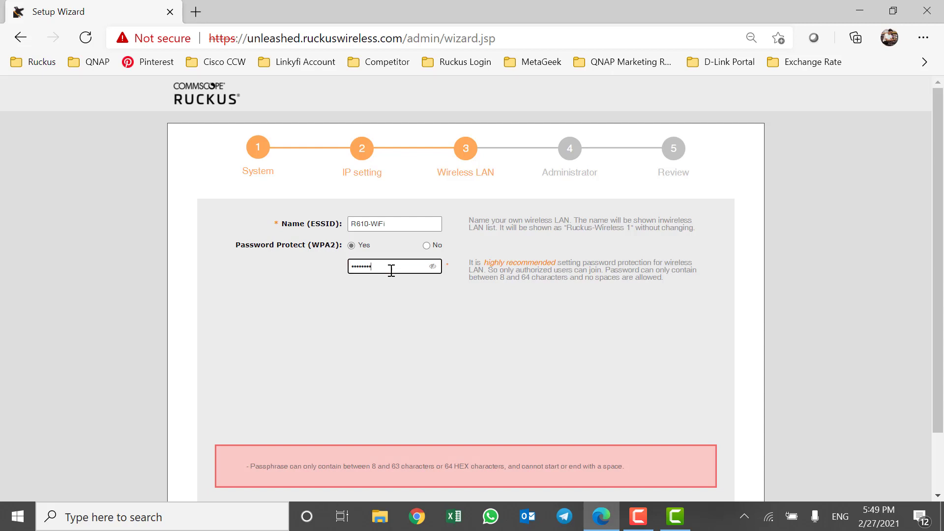
pyautogui.click(432, 341)
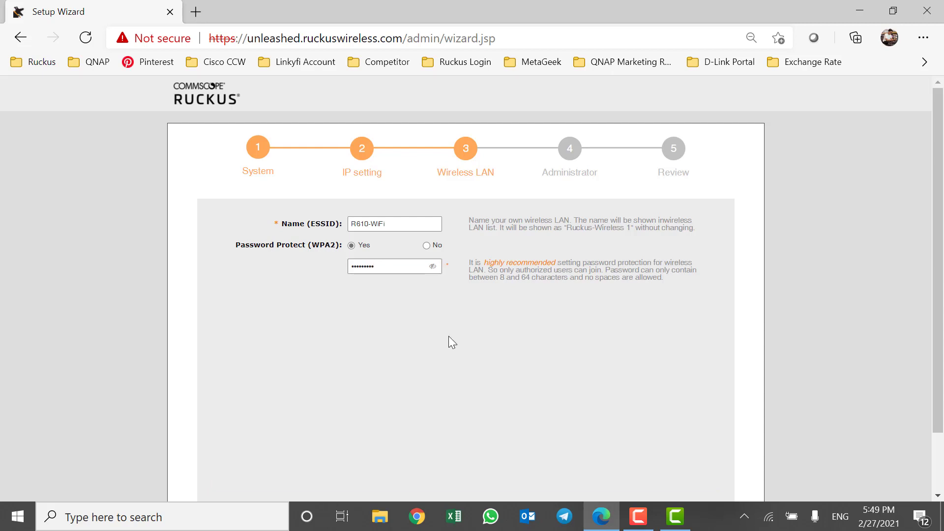
pyautogui.scroll(-2, 606, 289)
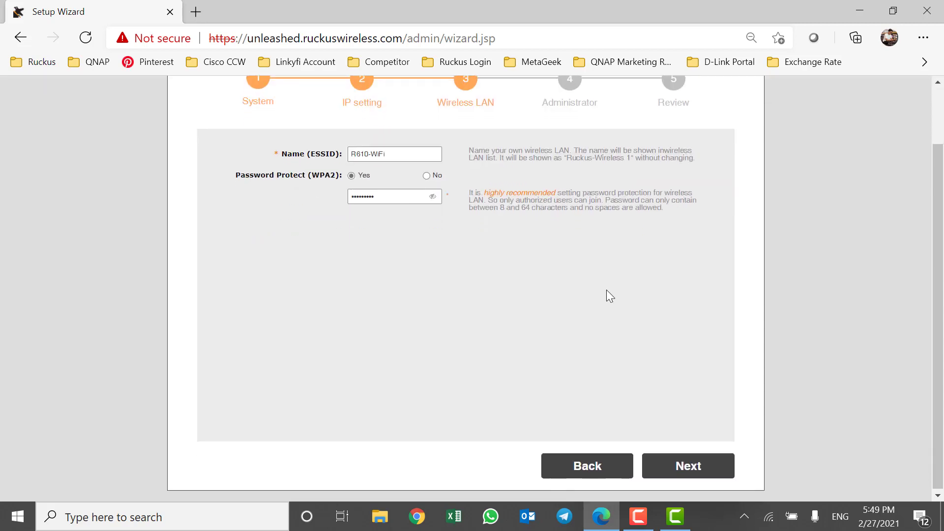
pyautogui.click(688, 467)
# Enter the admin password and type it again to confirm.
pyautogui.scroll(2, 475, 293)
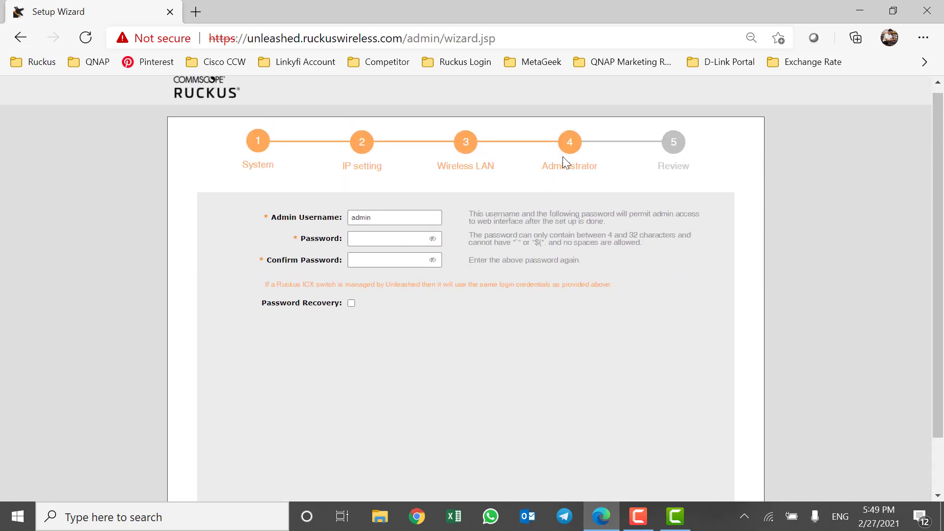
pyautogui.moveTo(567, 141); pyautogui.dragTo(581, 147)
pyautogui.click(442, 204)
pyautogui.click(391, 237)
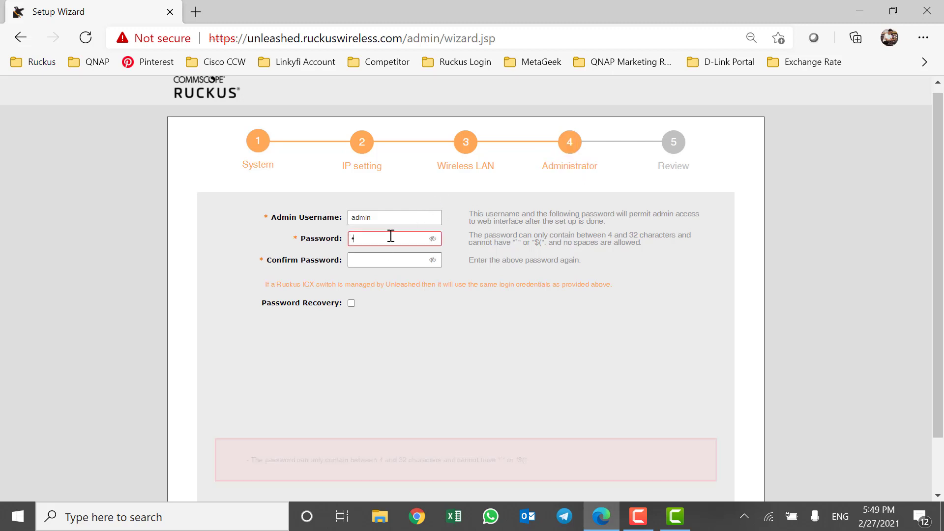
pyautogui.click(398, 259)
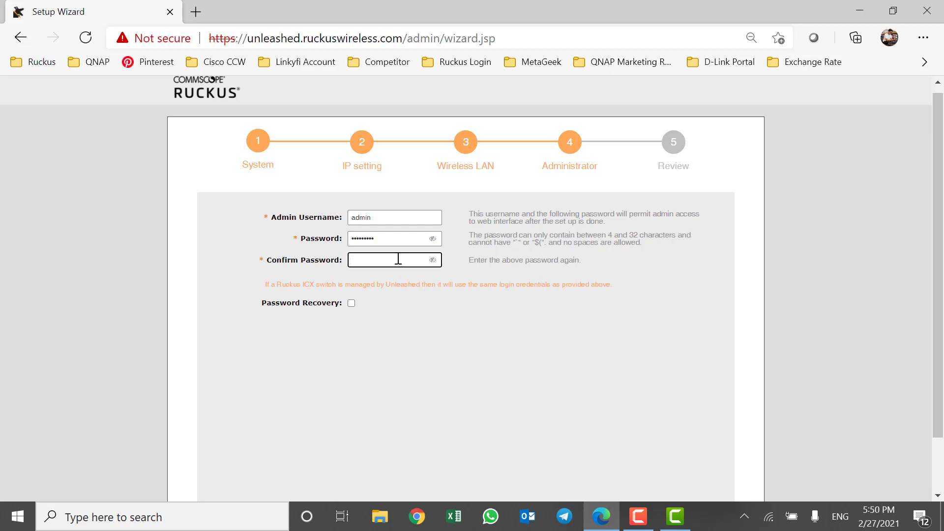
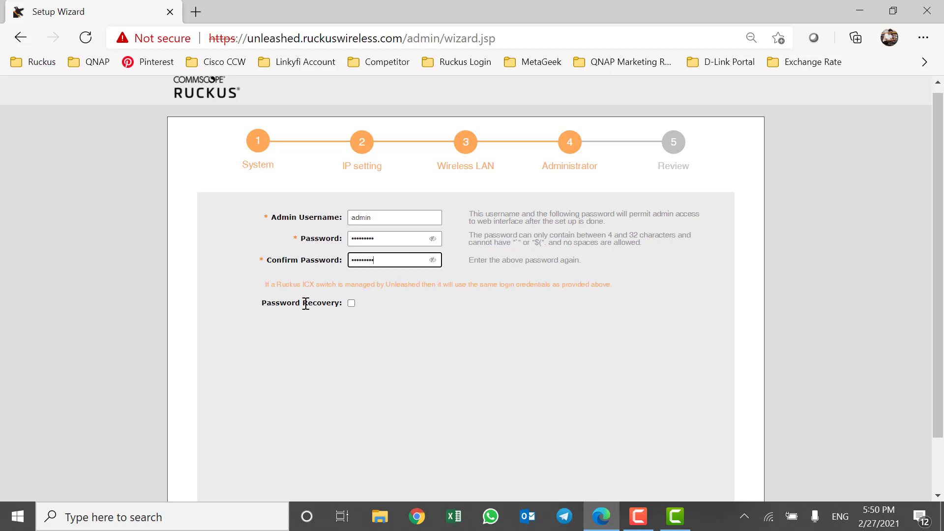
# Enable password recovery and enter the security email address.
pyautogui.moveTo(259, 305); pyautogui.dragTo(351, 313)
pyautogui.click(351, 304)
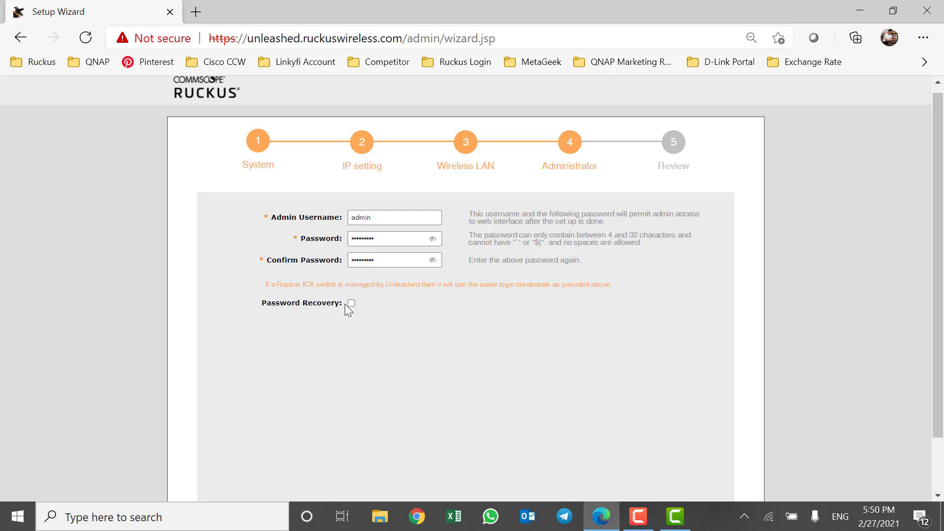
pyautogui.click(394, 323)
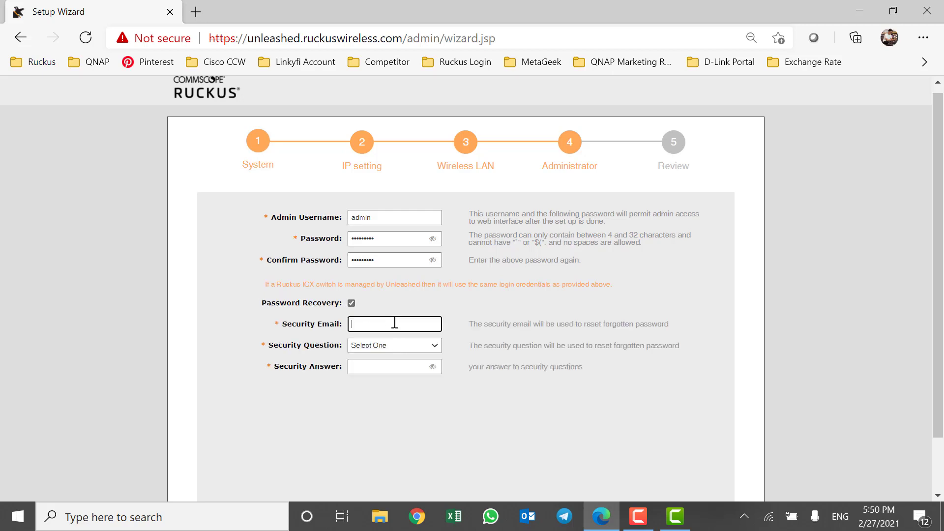
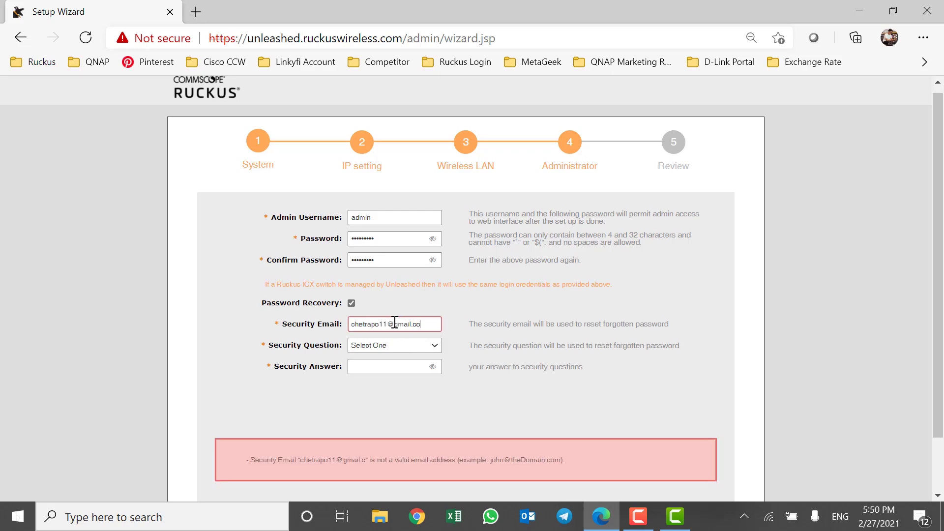
# Choose 'Which is your favorite sport?' as the security question and enter the answer.
pyautogui.click(437, 346)
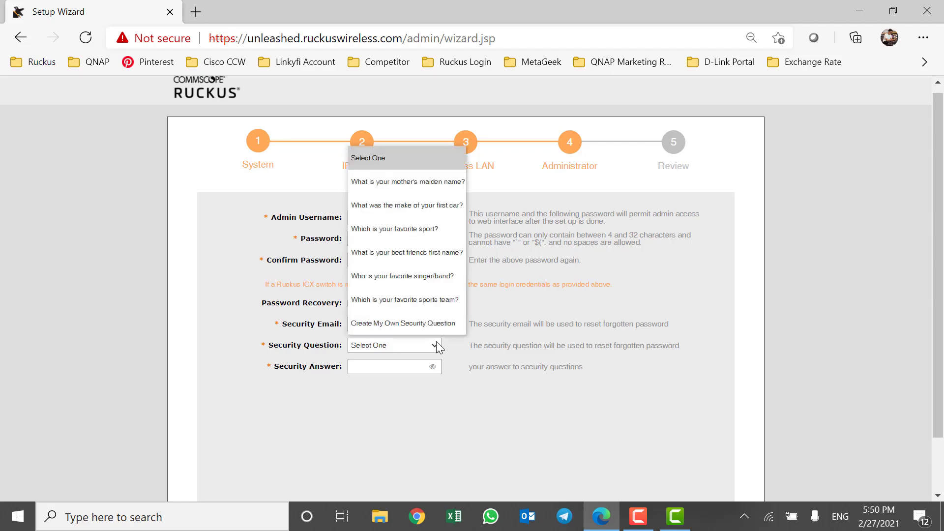
pyautogui.click(411, 229)
pyautogui.click(410, 362)
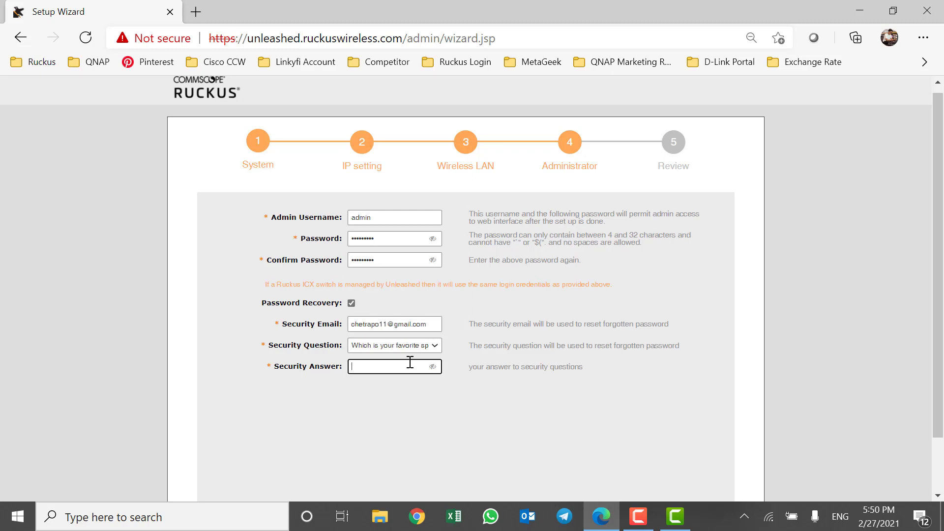
pyautogui.click(433, 367)
pyautogui.click(433, 367)
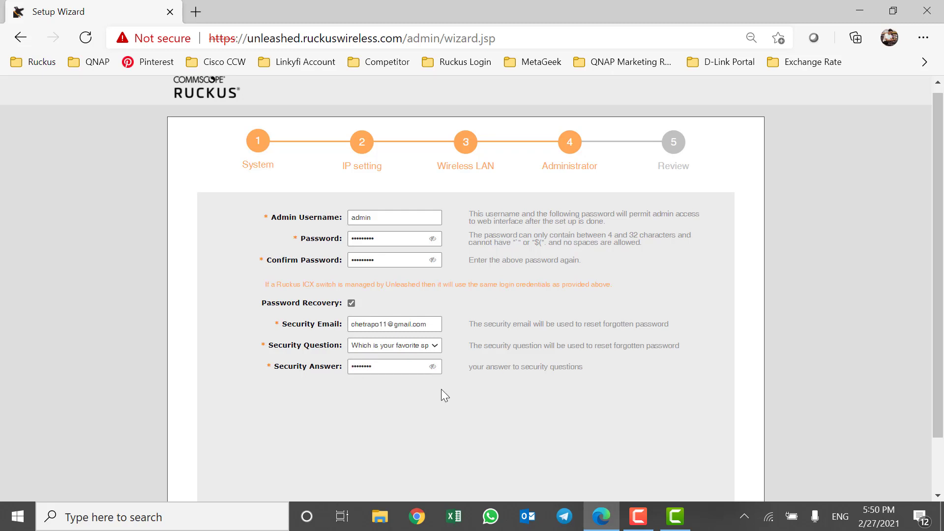
pyautogui.scroll(-2, 539, 371)
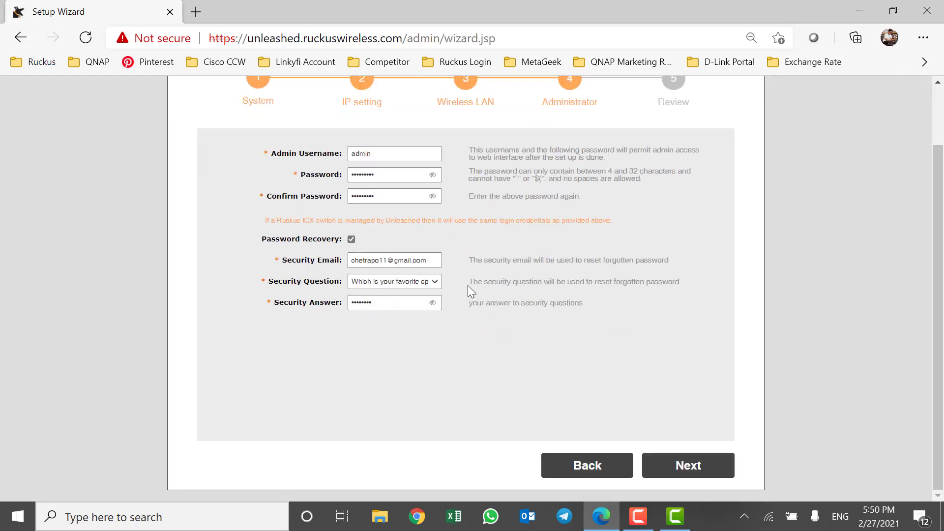
pyautogui.click(433, 303)
pyautogui.click(433, 303)
pyautogui.scroll(2, 508, 376)
pyautogui.scroll(-2, 643, 344)
# Open the Review step and check the 172.16.2.17 address and R610-WiFi network name.
pyautogui.click(689, 469)
pyautogui.scroll(2, 637, 319)
pyautogui.scroll(-2, 635, 320)
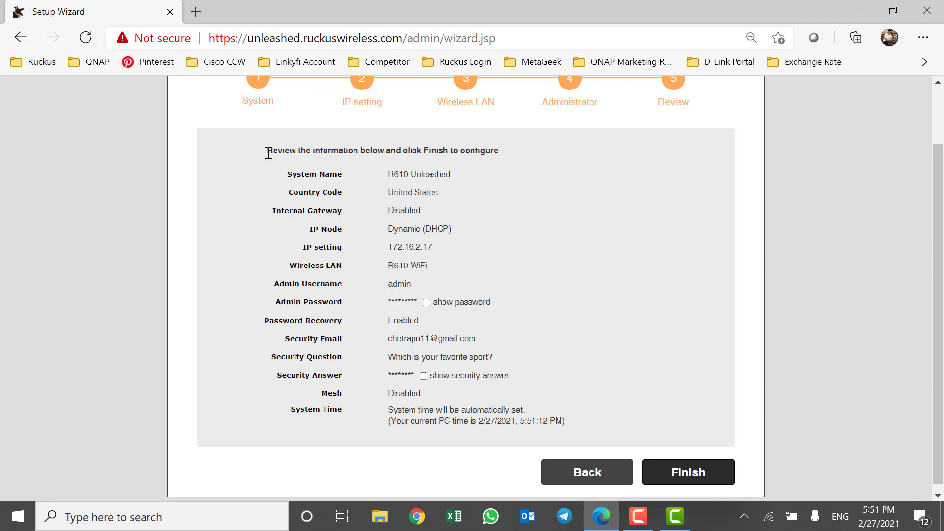
pyautogui.moveTo(268, 154); pyautogui.dragTo(529, 153)
pyautogui.click(518, 161)
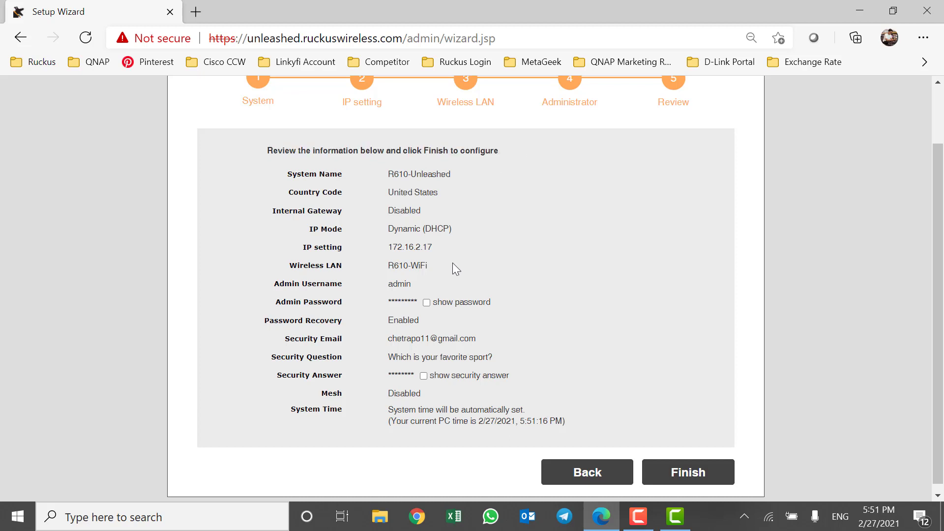
pyautogui.moveTo(392, 246); pyautogui.dragTo(476, 245)
pyautogui.click(401, 264)
pyautogui.moveTo(388, 265); pyautogui.dragTo(442, 264)
pyautogui.click(456, 264)
pyautogui.scroll(-1, 450, 303)
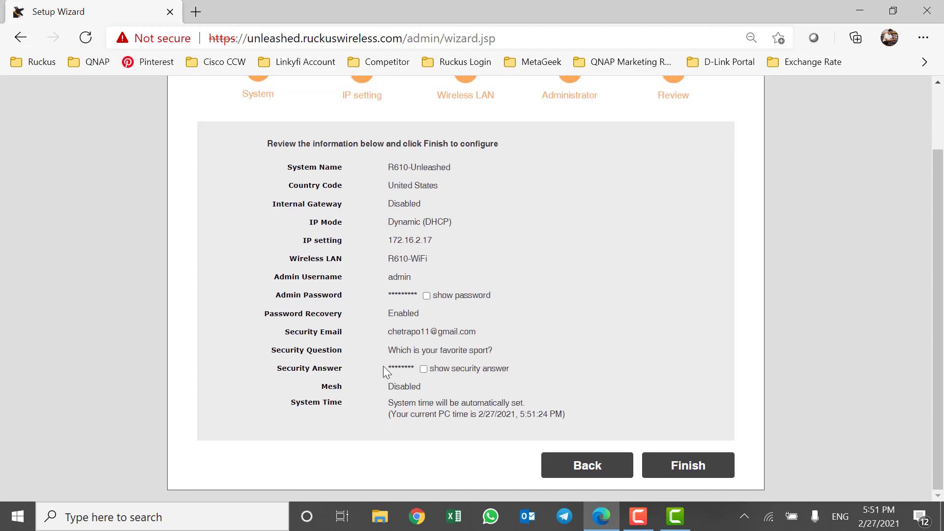
# Reveal the security answer on the summary, then submit the configuration with Finish.
pyautogui.click(423, 370)
pyautogui.moveTo(389, 369); pyautogui.dragTo(419, 368)
pyautogui.click(448, 323)
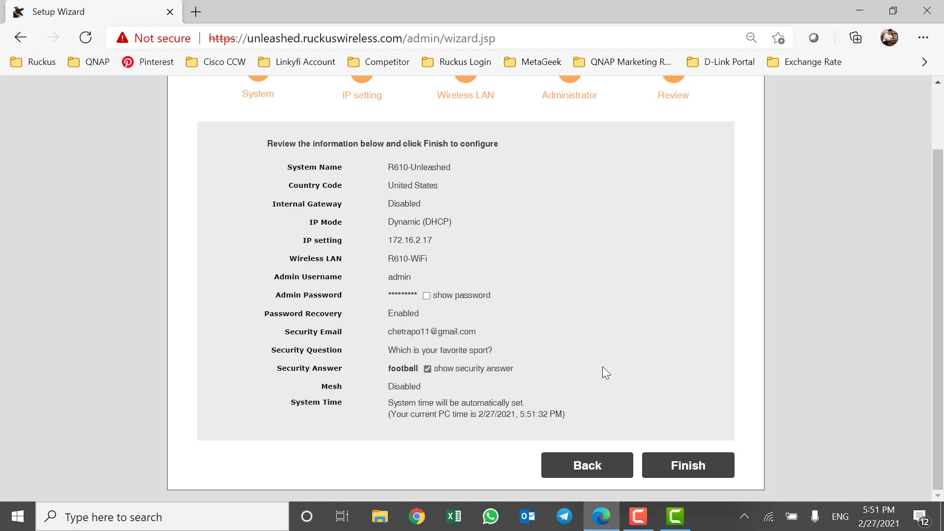
pyautogui.click(689, 472)
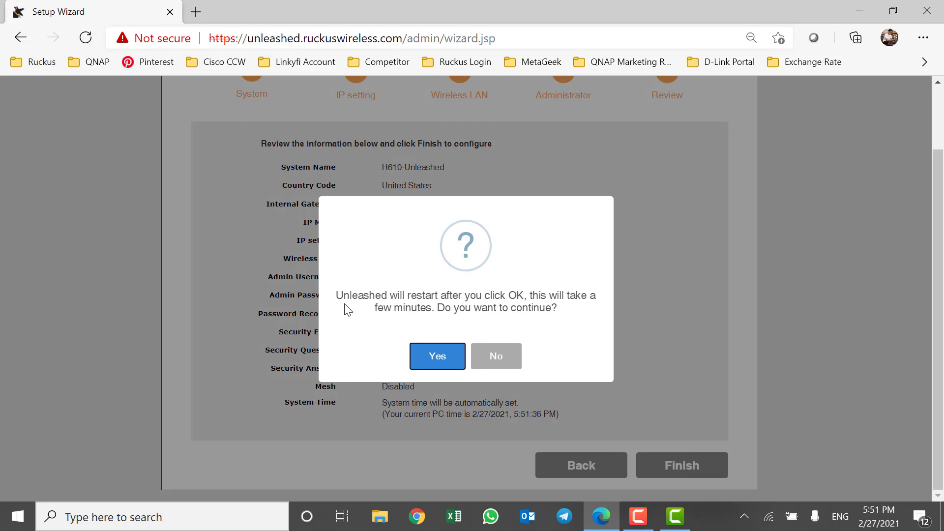
pyautogui.moveTo(337, 295); pyautogui.dragTo(413, 291)
# Accept the restart and wait for the 'Unleashed Master is now configured' page.
pyautogui.click(429, 294)
pyautogui.click(447, 359)
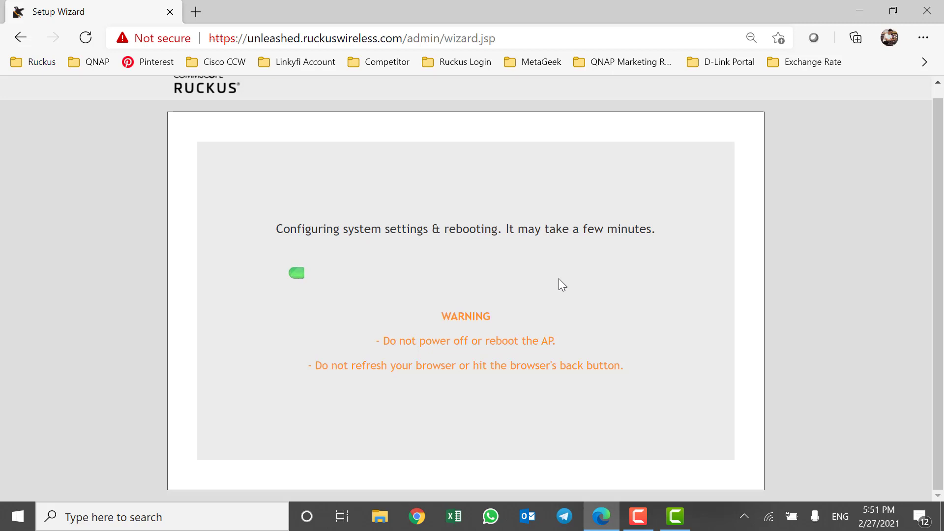
pyautogui.scroll(1, 559, 278)
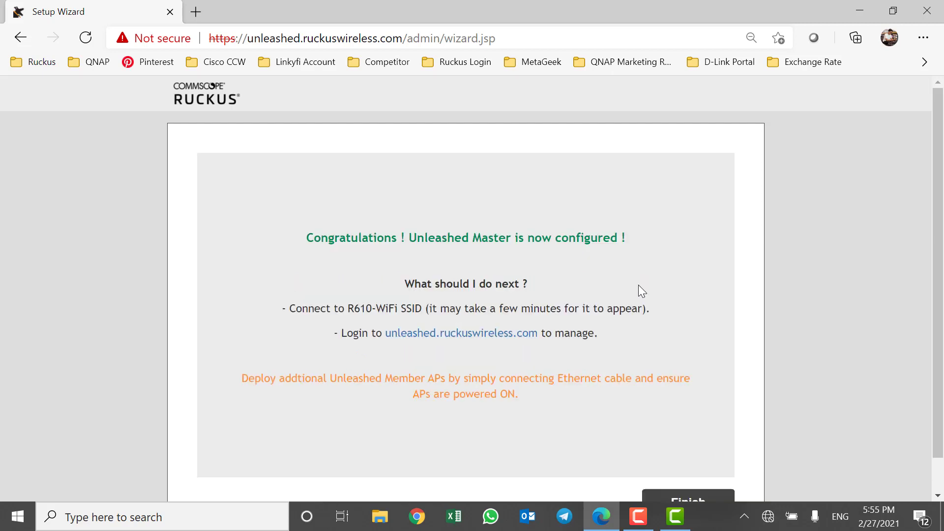
pyautogui.scroll(-1, 638, 285)
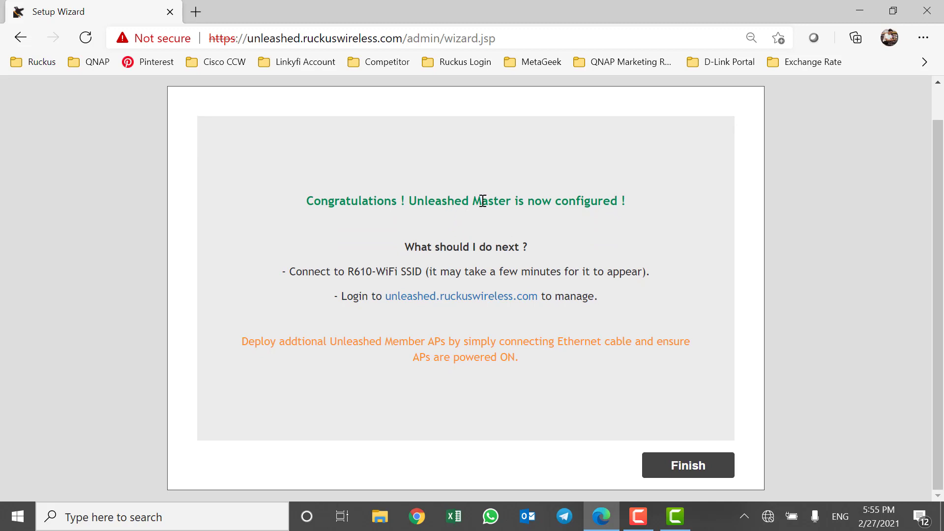
# Close the wizard and connect the PC to R610-WiFi using its security key, allowing discovery.
pyautogui.click(704, 465)
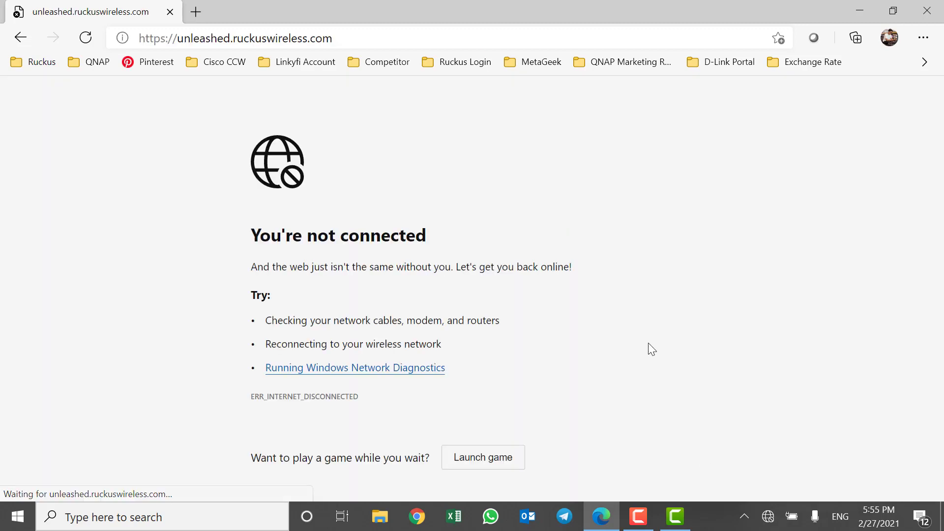
pyautogui.click(768, 516)
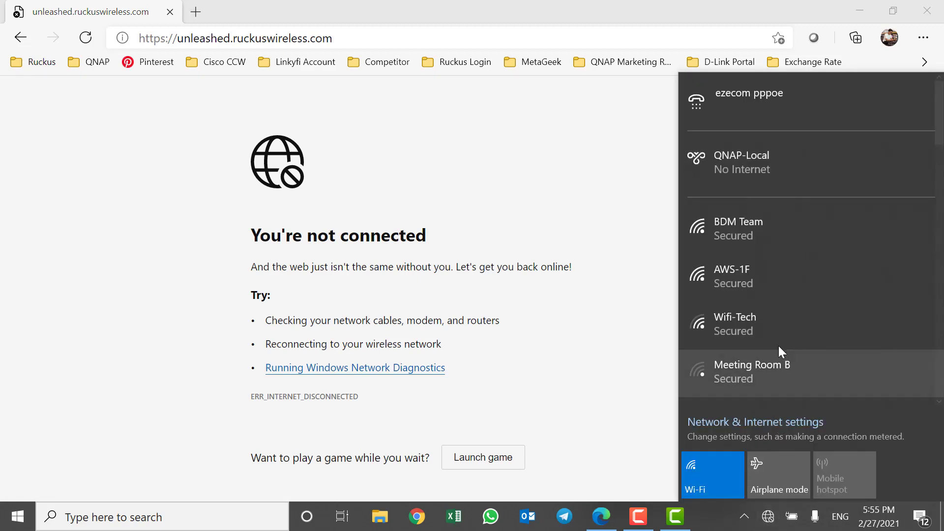
pyautogui.scroll(-4, 754, 201)
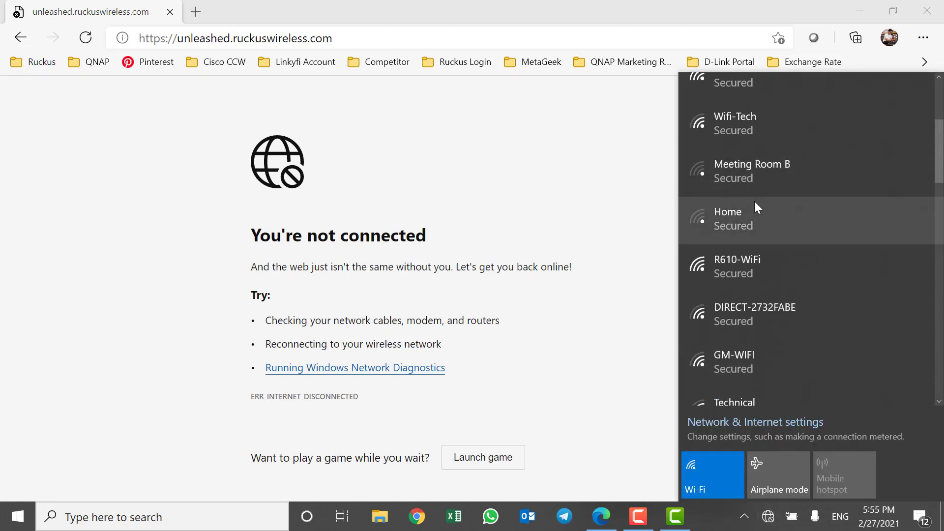
pyautogui.click(755, 262)
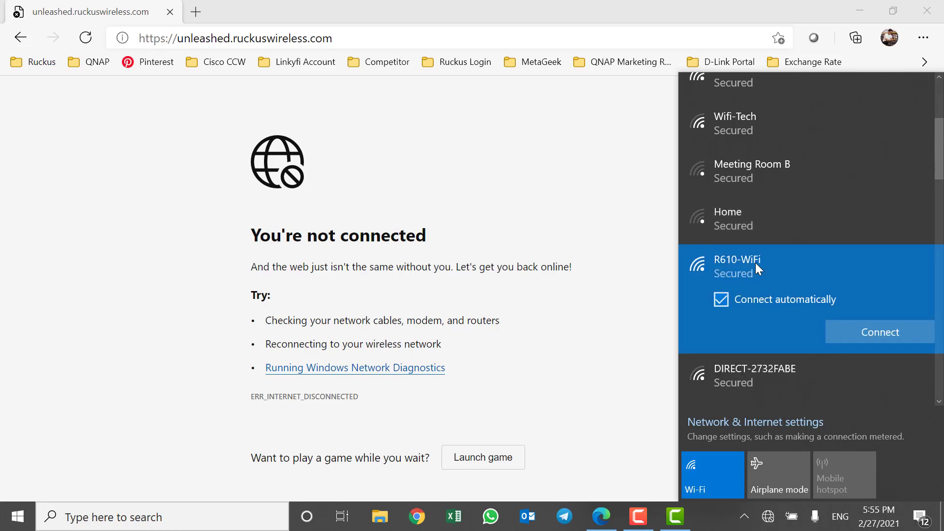
pyautogui.click(885, 332)
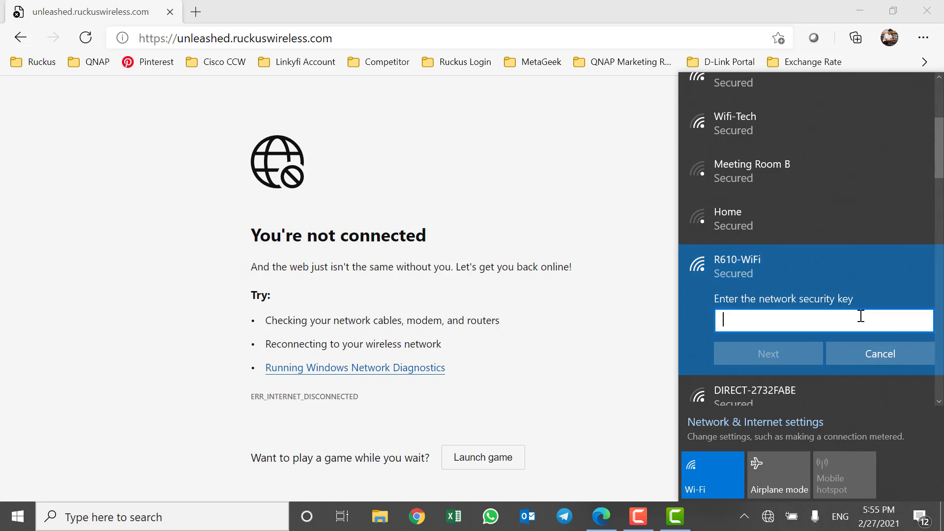
pyautogui.write('••••••••••')
pyautogui.click(798, 354)
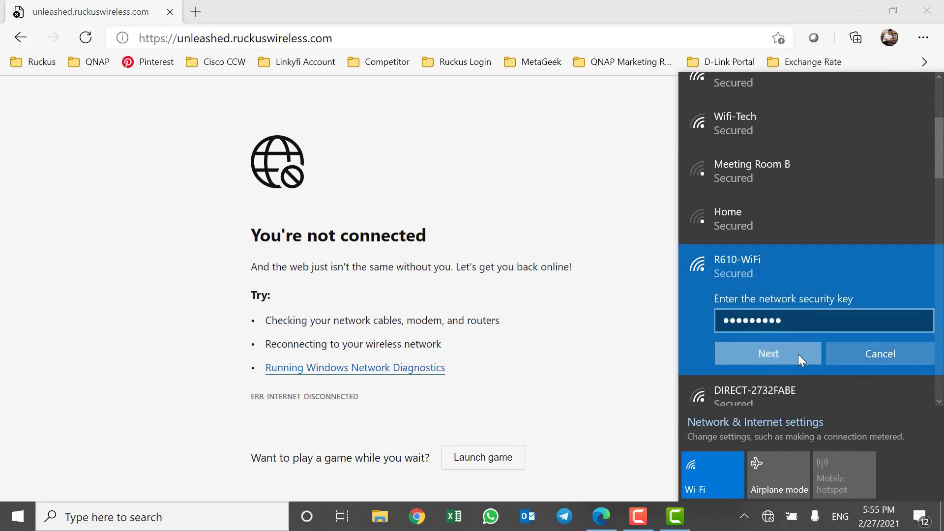
pyautogui.click(795, 383)
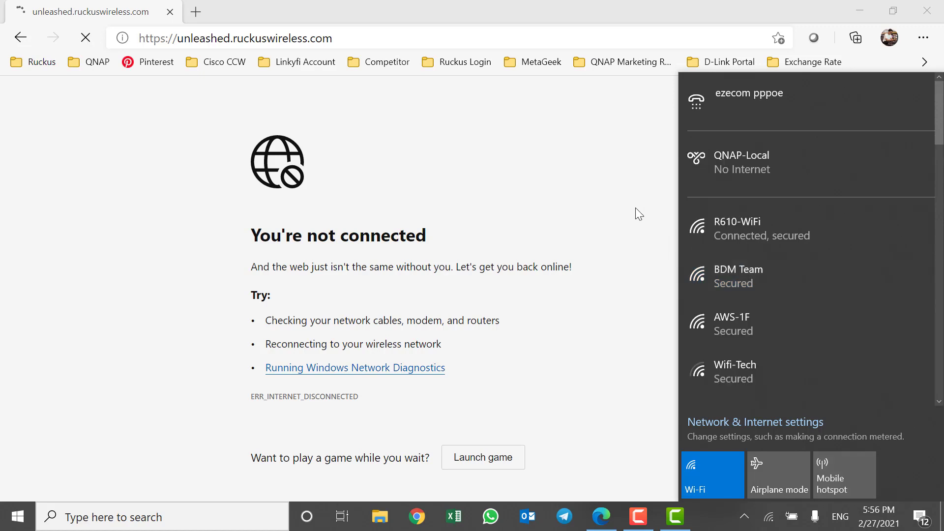
pyautogui.click(635, 208)
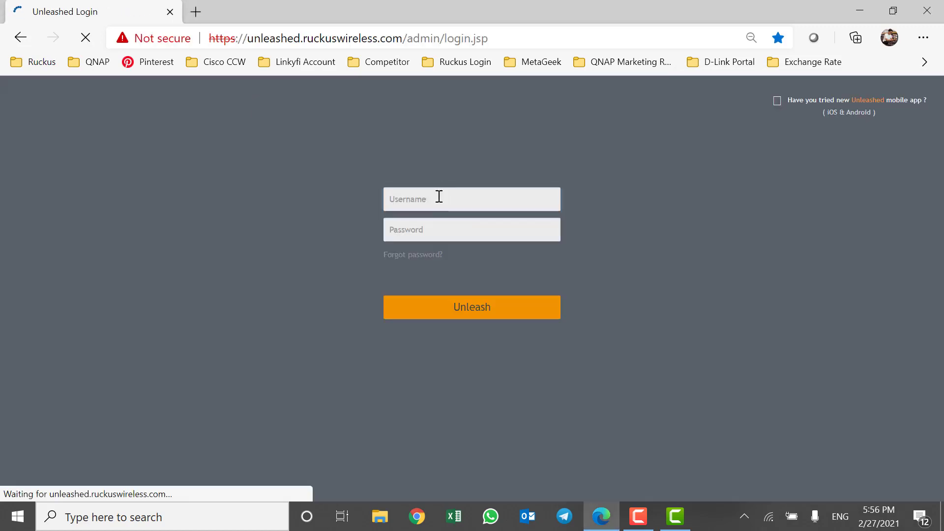
# Log in with the saved admin username and the admin password to reach the dashboard.
pyautogui.click(438, 196)
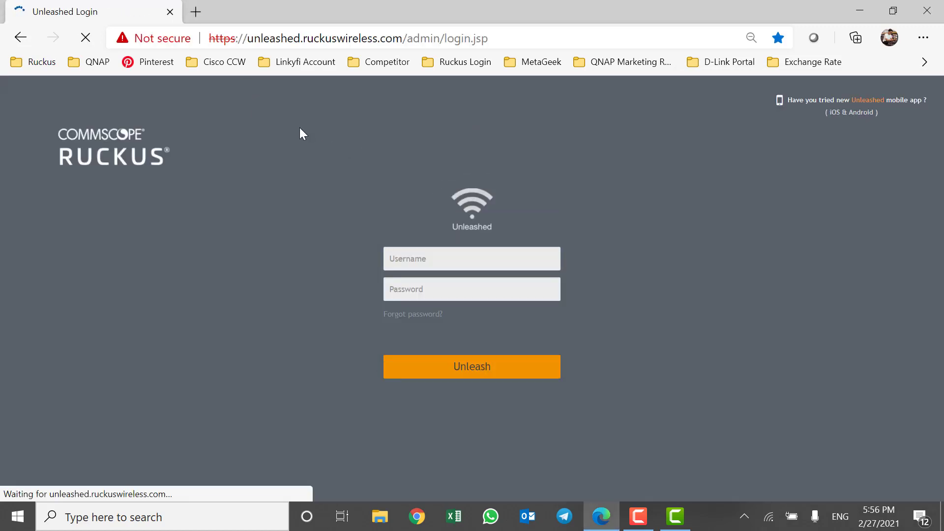
pyautogui.click(442, 259)
pyautogui.click(441, 284)
pyautogui.click(433, 285)
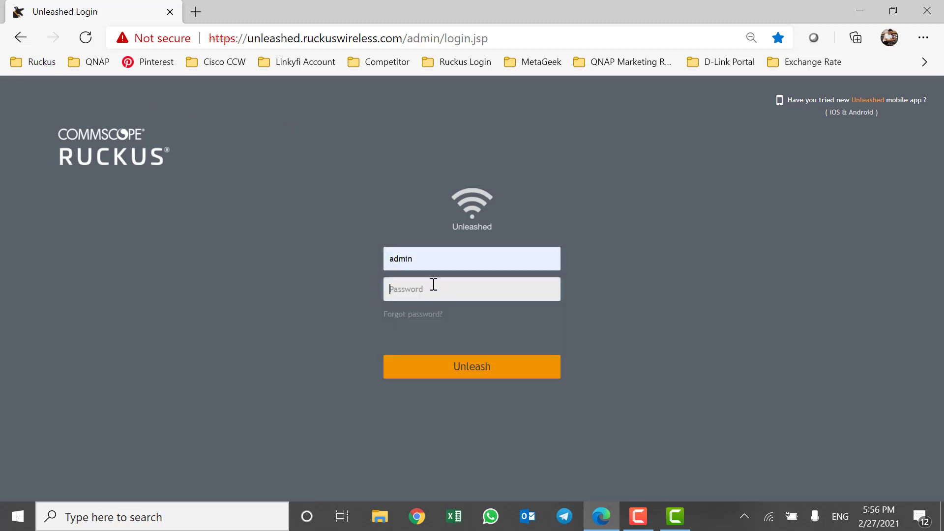
pyautogui.write('••')
pyautogui.click(482, 366)
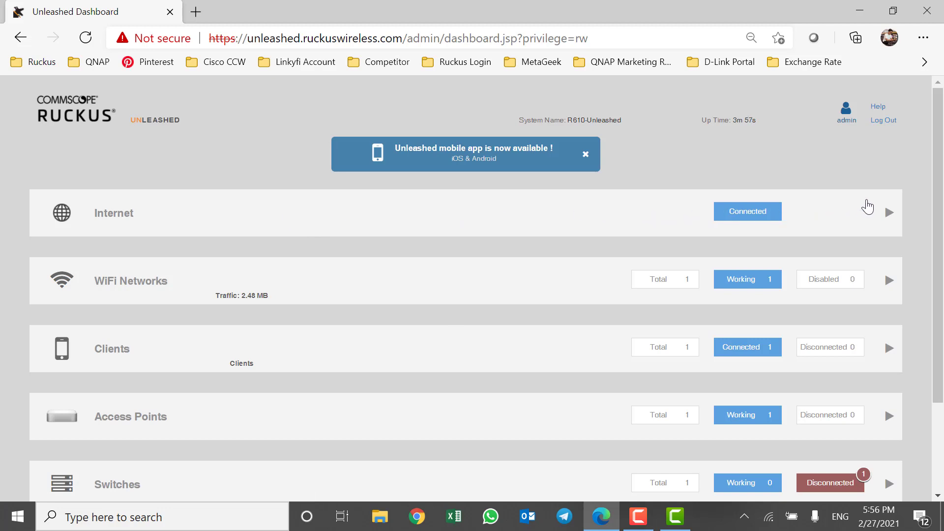
pyautogui.moveTo(939, 116); pyautogui.dragTo(943, 209)
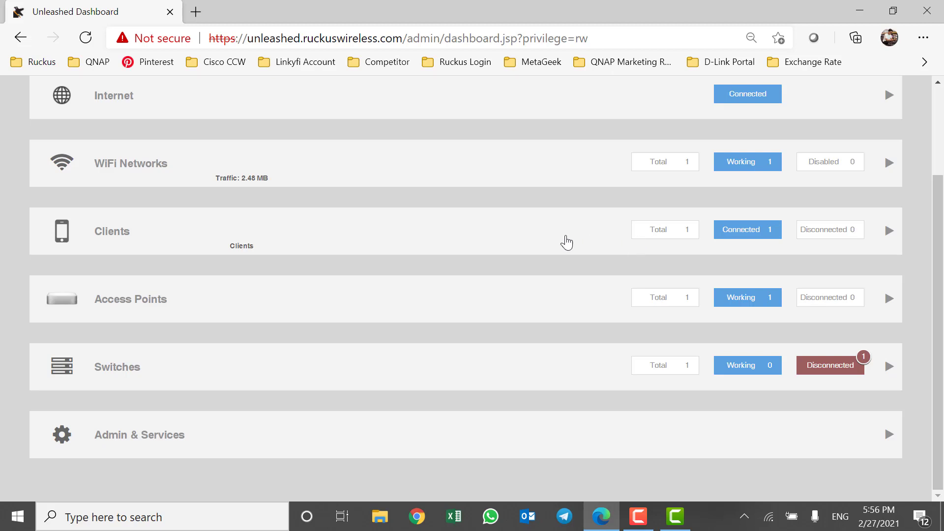
pyautogui.click(567, 241)
pyautogui.click(567, 241)
pyautogui.moveTo(940, 308); pyautogui.dragTo(940, 222)
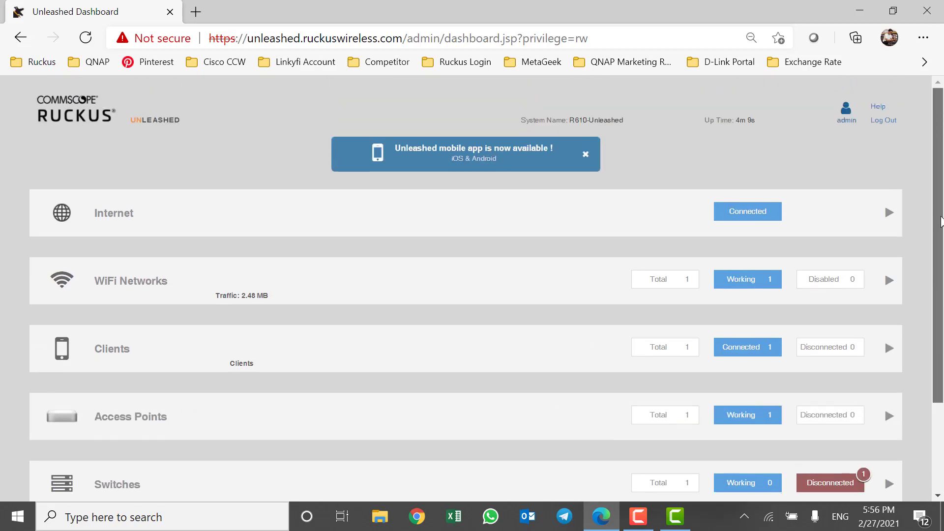
pyautogui.scroll(-2, 940, 223)
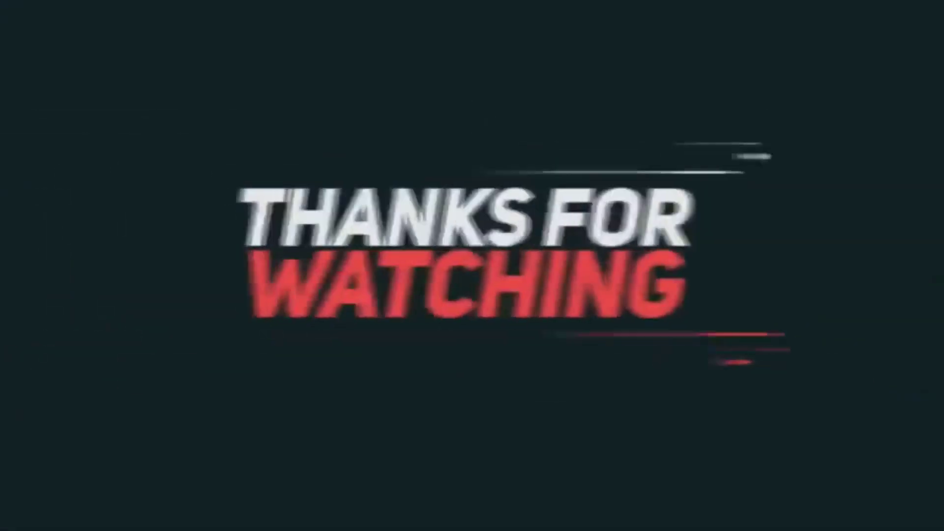